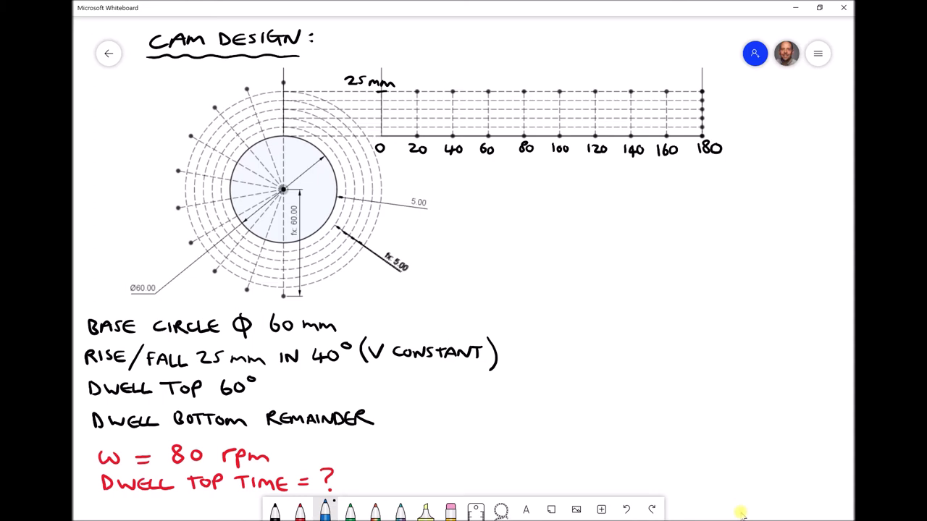
Circle the Ø60.00 and 5.00 dimensions in blue and underline 40°, 60°, REMAINDER and V CONSTANT in the specification.
mouse_move(156, 276)
mouse_down()
mouse_move(139, 276)
mouse_move(136, 304)
mouse_move(169, 283)
mouse_move(153, 276)
mouse_up()
mouse_move(423, 193)
mouse_down()
mouse_move(405, 198)
mouse_move(433, 211)
mouse_move(420, 192)
mouse_up()
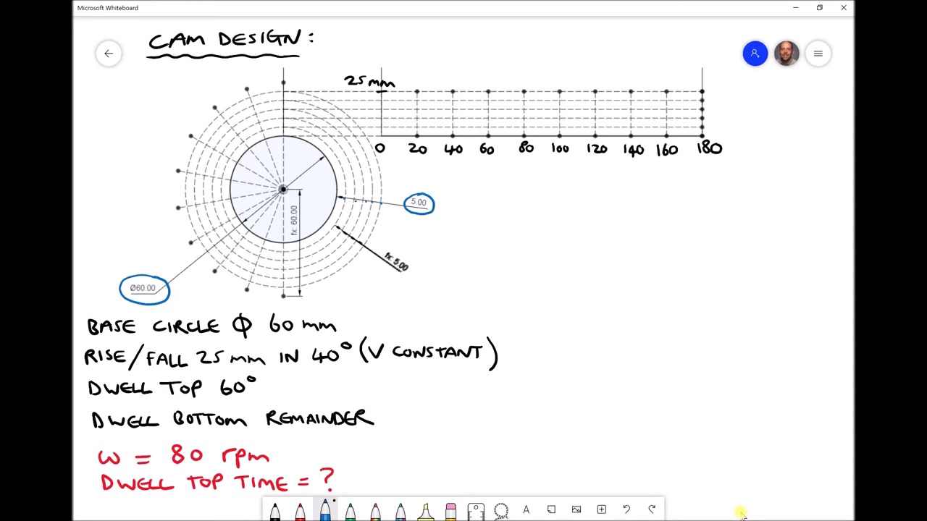
drag(340, 369, 311, 369)
drag(246, 400, 221, 403)
drag(343, 430, 285, 433)
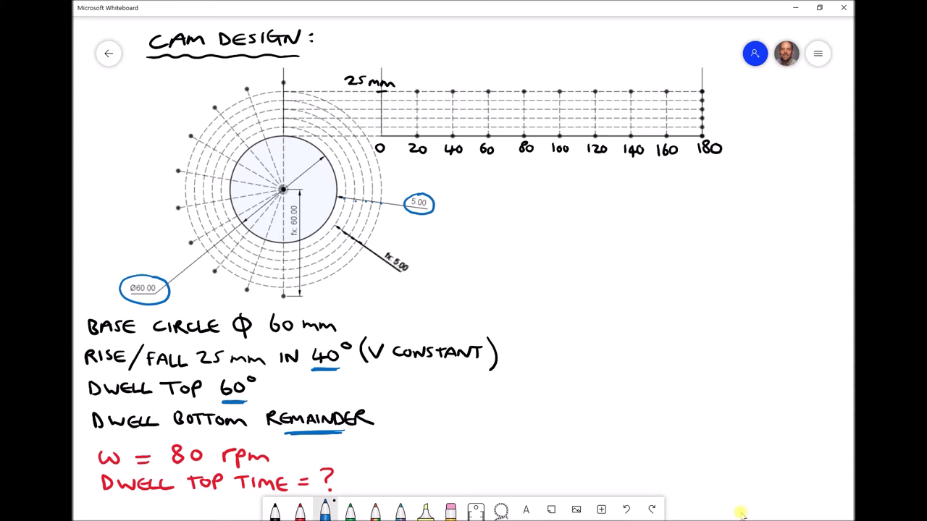
drag(468, 366, 374, 366)
Draw the straight rise line along the ruler from 0 on the baseline to the 25 mm level at 40.
click(475, 509)
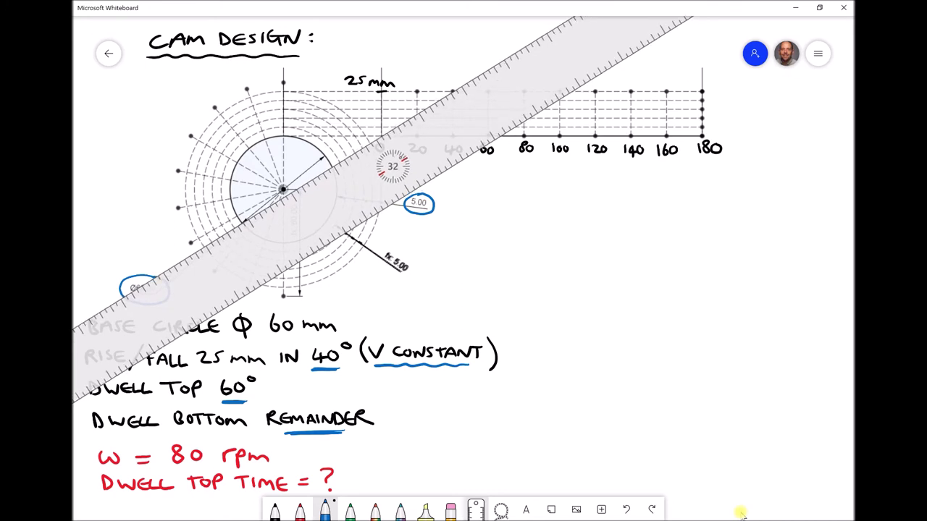
drag(393, 167, 393, 167)
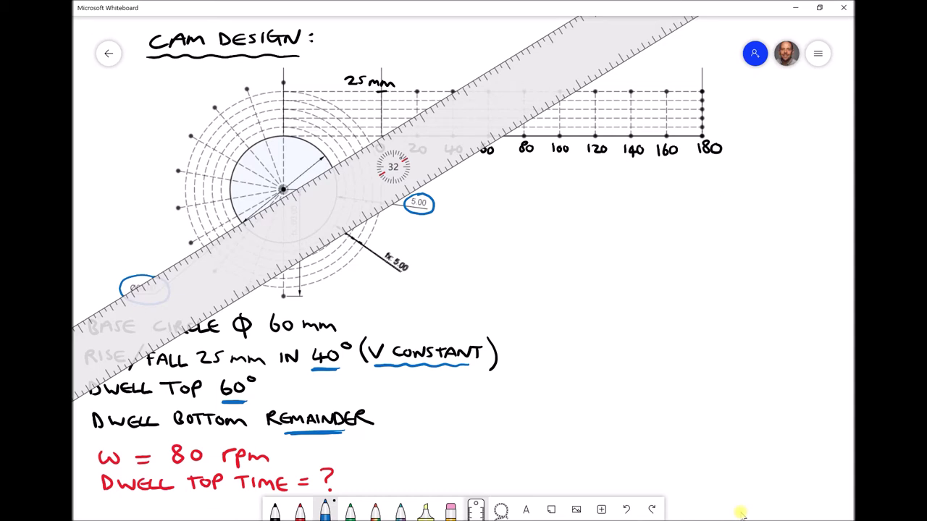
drag(381, 135, 450, 94)
key(ctrl+r)
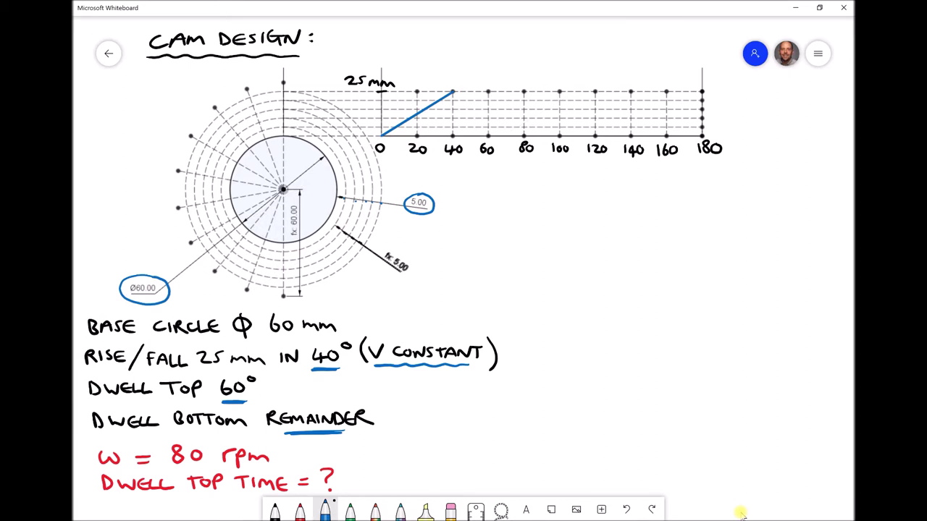
Tick the height divisions on the displacement diagram's vertical axis up to 25 mm and underline the 40 label.
drag(376, 92, 386, 92)
drag(378, 101, 385, 100)
drag(445, 158, 460, 157)
Draw the top dwell line along the horizontal ruler at the 25 mm level from 40 to 100.
key(ctrl+r)
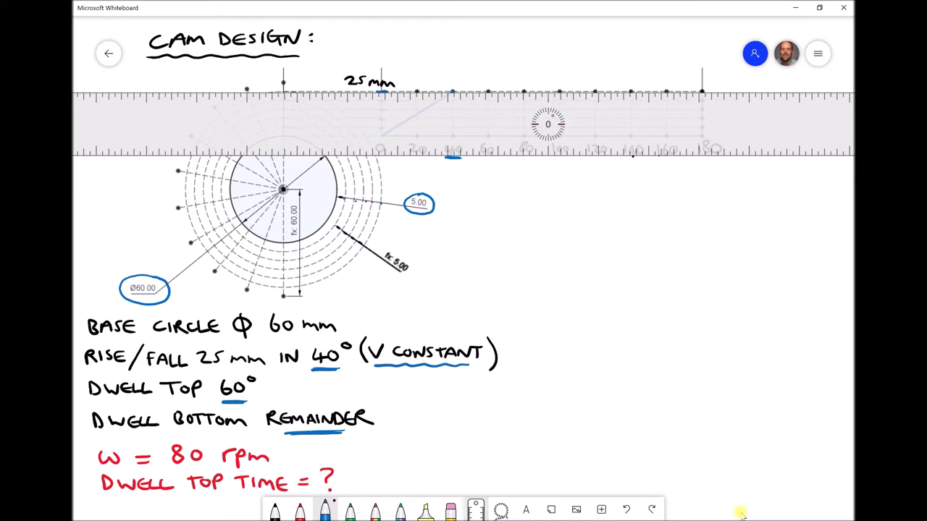
drag(452, 92, 553, 91)
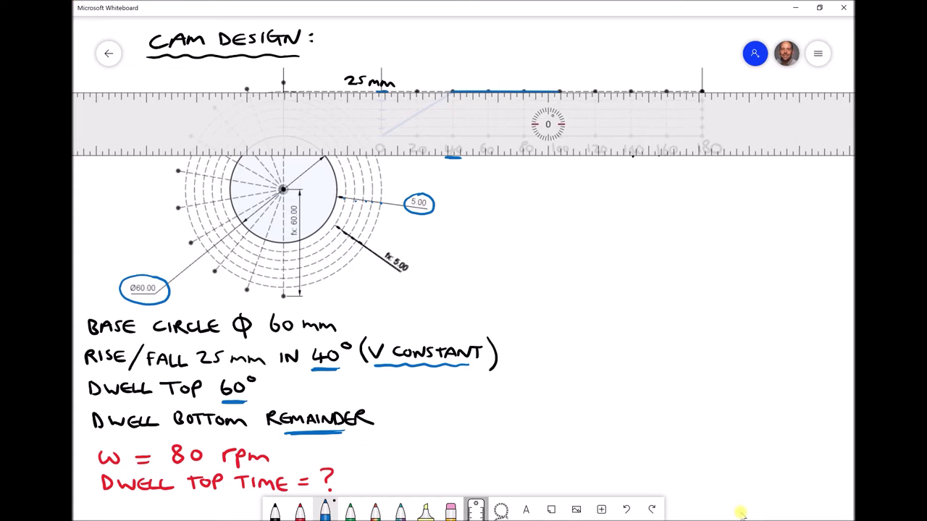
key(ctrl+r)
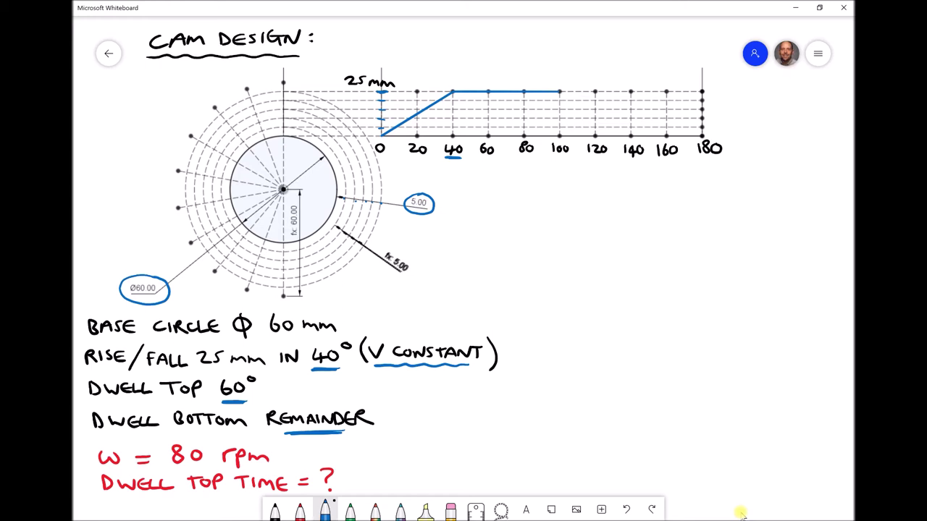
Underline the 100 label and FALL 25 mm, and draw the straight fall line from 25 mm at 100 to the baseline at 140.
drag(554, 156, 569, 157)
drag(262, 366, 152, 371)
click(475, 509)
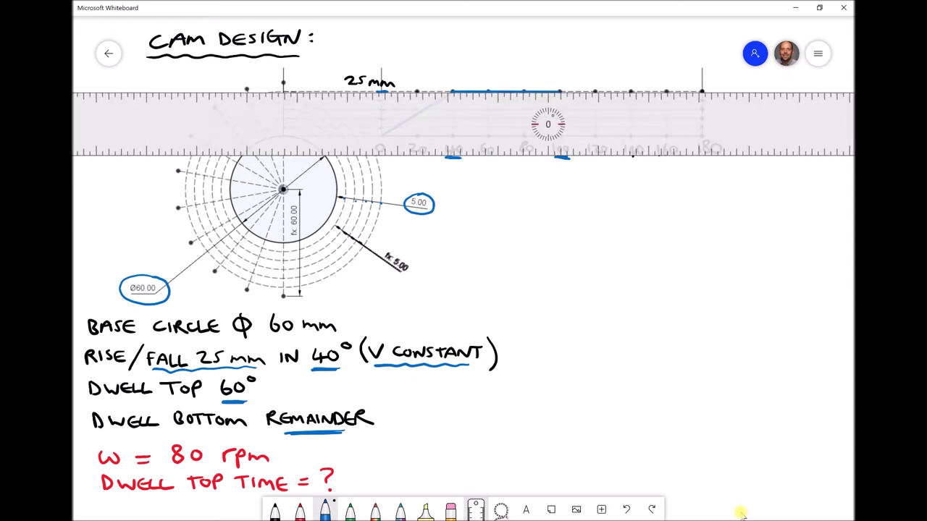
drag(548, 126, 565, 132)
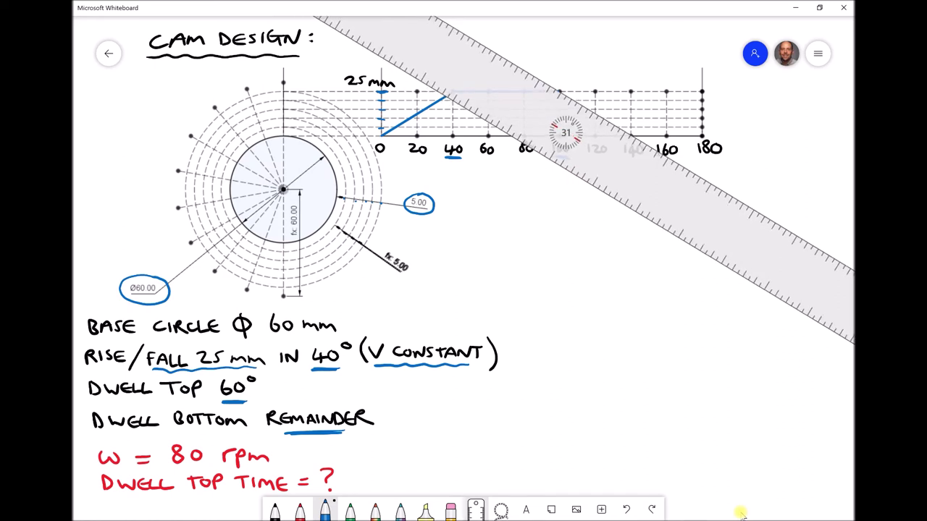
drag(631, 135, 562, 92)
key(ctrl+r)
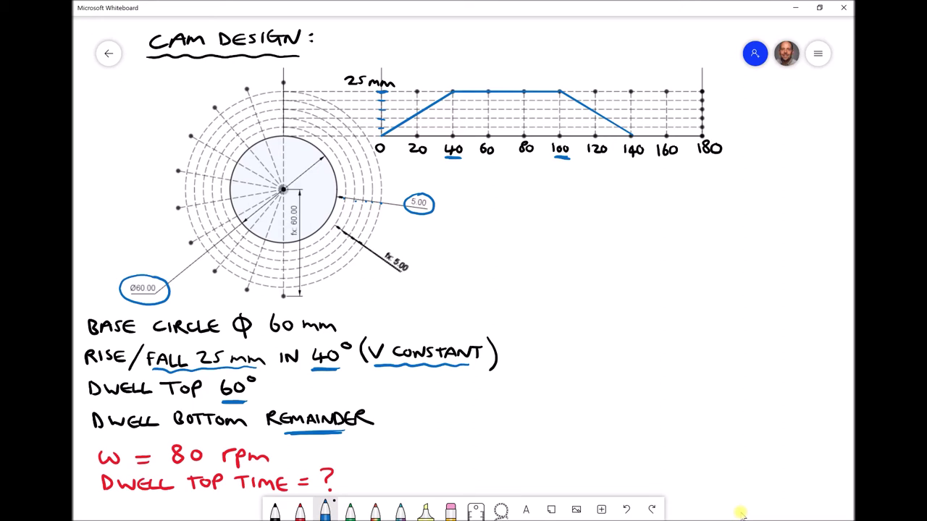
Draw the bottom dwell line along the baseline from 140 to 180 and write (220°) beside DWELL BOTTOM REMAINDER.
click(474, 509)
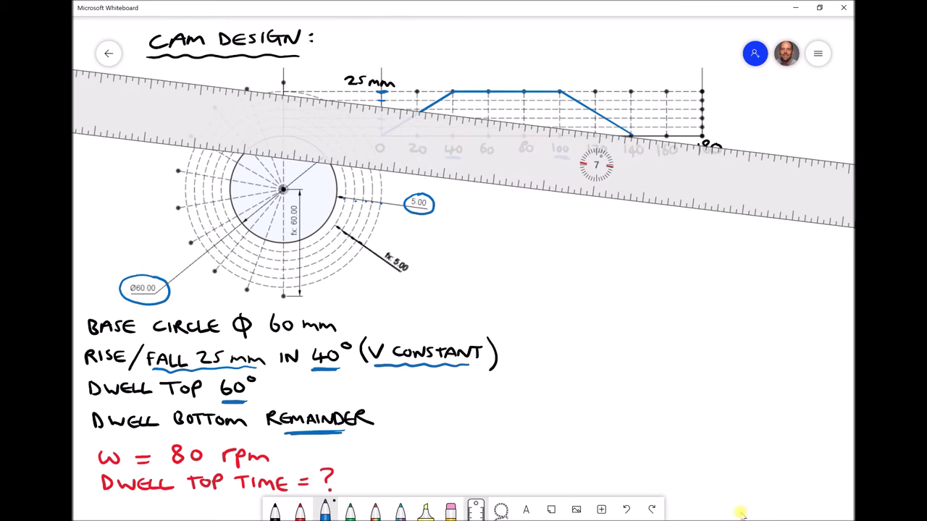
drag(597, 171, 601, 168)
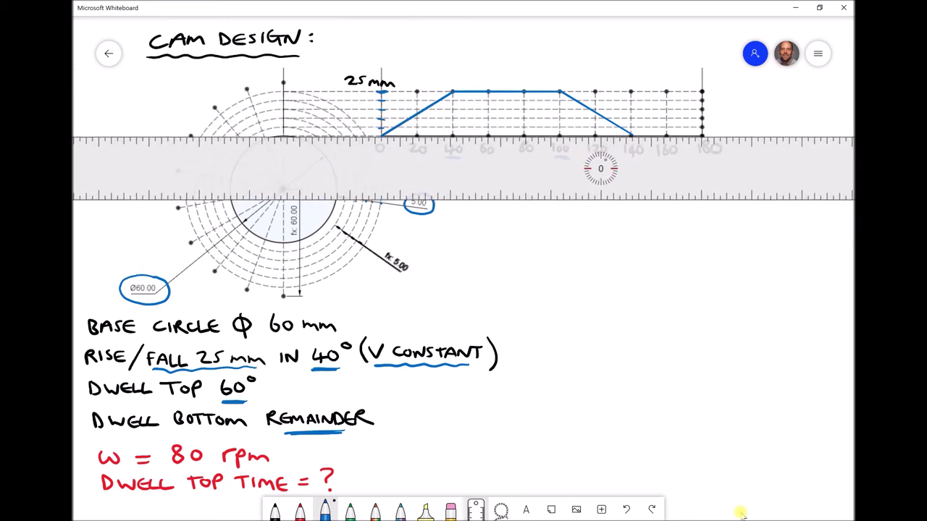
drag(631, 135, 695, 135)
key(ctrl+r)
mouse_move(389, 404)
mouse_down()
mouse_move(388, 431)
mouse_move(419, 425)
mouse_move(455, 399)
mouse_move(454, 431)
mouse_up()
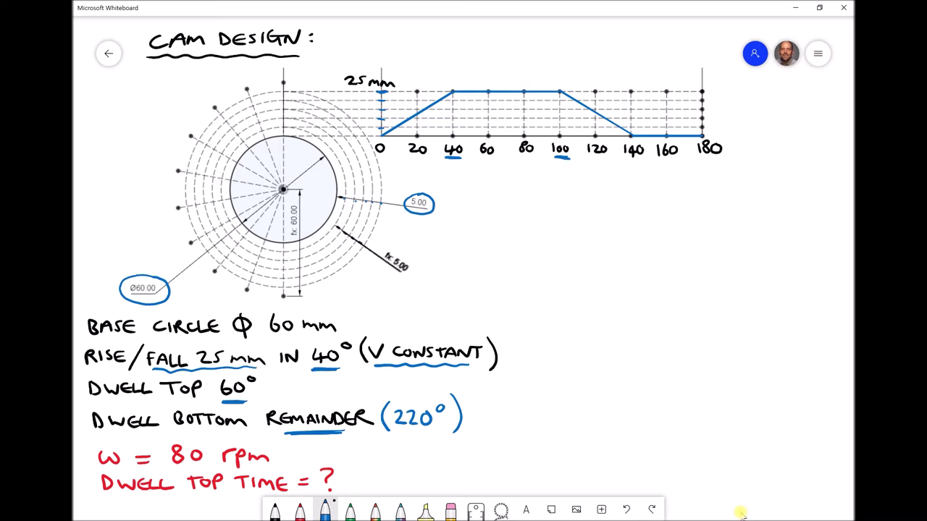
Underline 20, mark its point on the rise line, and label the cam's radial lines anticlockwise from 20 to 180 in steps of 20.
drag(412, 157, 423, 157)
drag(412, 114, 420, 119)
drag(234, 77, 246, 77)
drag(200, 95, 212, 101)
mouse_move(206, 97)
mouse_down()
mouse_move(207, 110)
mouse_move(212, 97)
mouse_move(179, 130)
mouse_move(186, 125)
mouse_up()
mouse_move(163, 169)
mouse_down()
mouse_move(160, 177)
mouse_move(167, 168)
mouse_up()
mouse_move(156, 206)
mouse_down()
mouse_move(155, 215)
mouse_move(168, 208)
mouse_up()
mouse_move(168, 244)
mouse_down()
mouse_move(167, 254)
mouse_move(183, 245)
mouse_up()
mouse_move(199, 276)
mouse_down()
mouse_move(238, 305)
mouse_move(294, 303)
mouse_up()
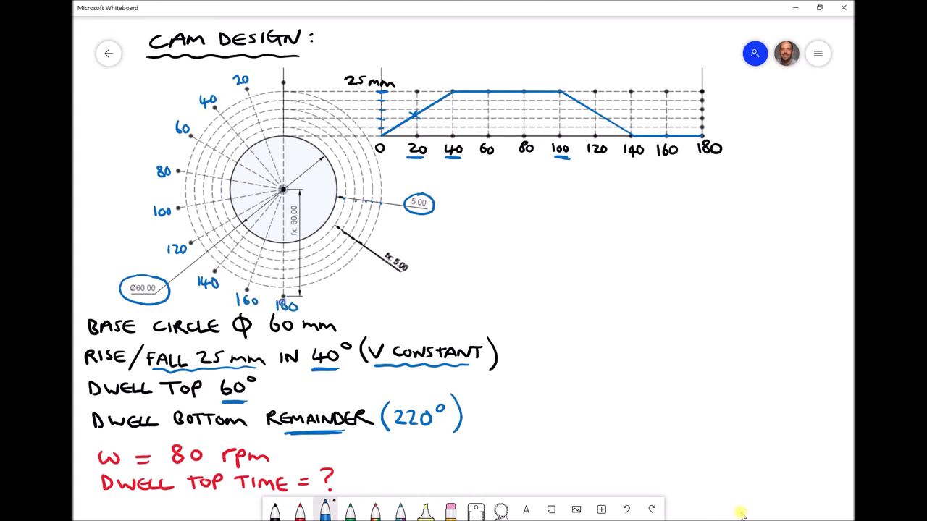